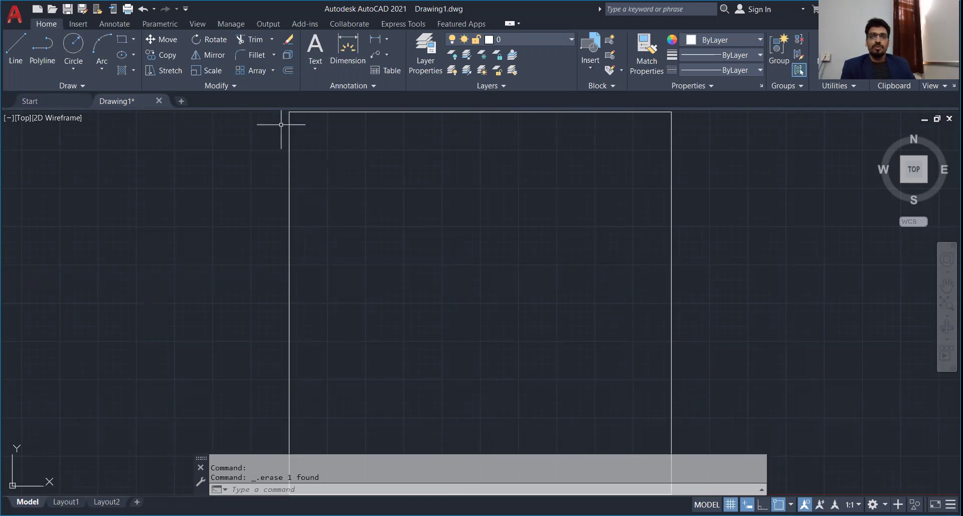
- Draw a nearly horizontal line in the upper left part of the large frame
left_click(233, 85)
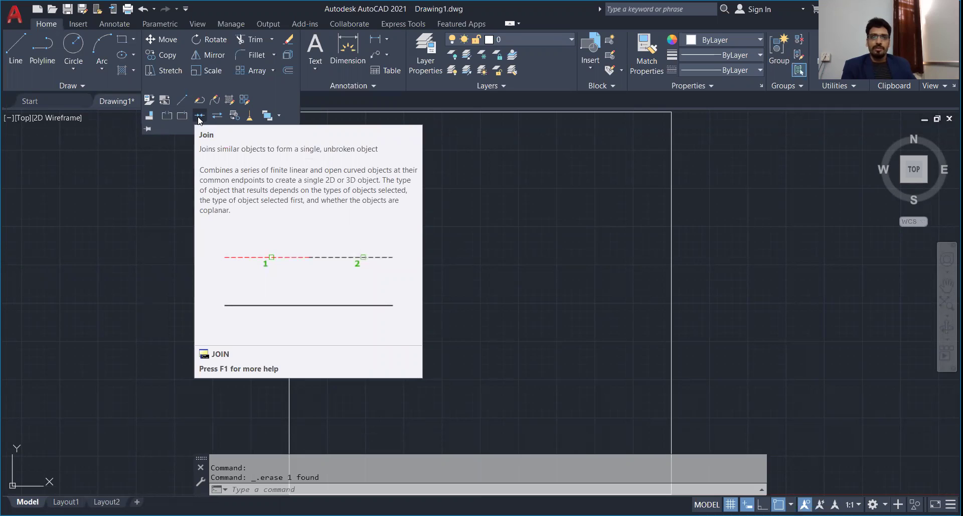
left_click(16, 50)
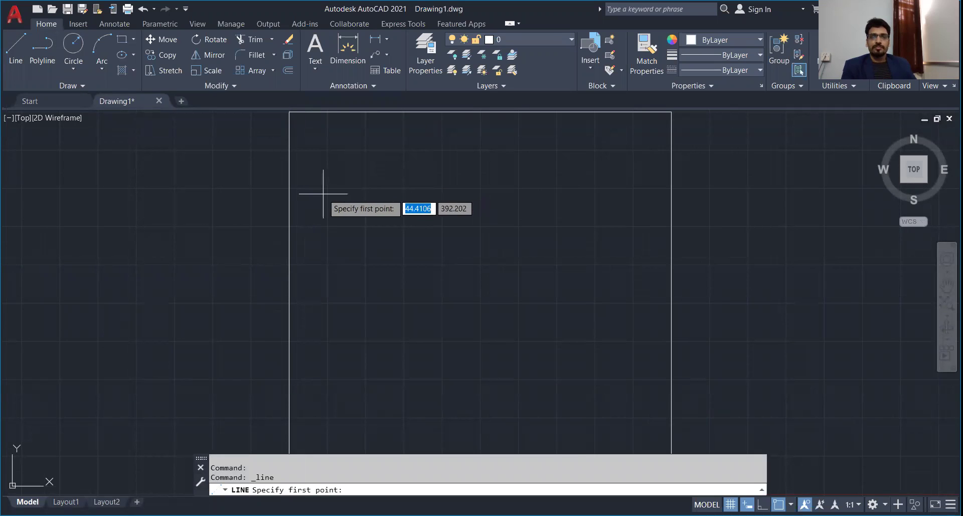
left_click(347, 225)
left_click(492, 195)
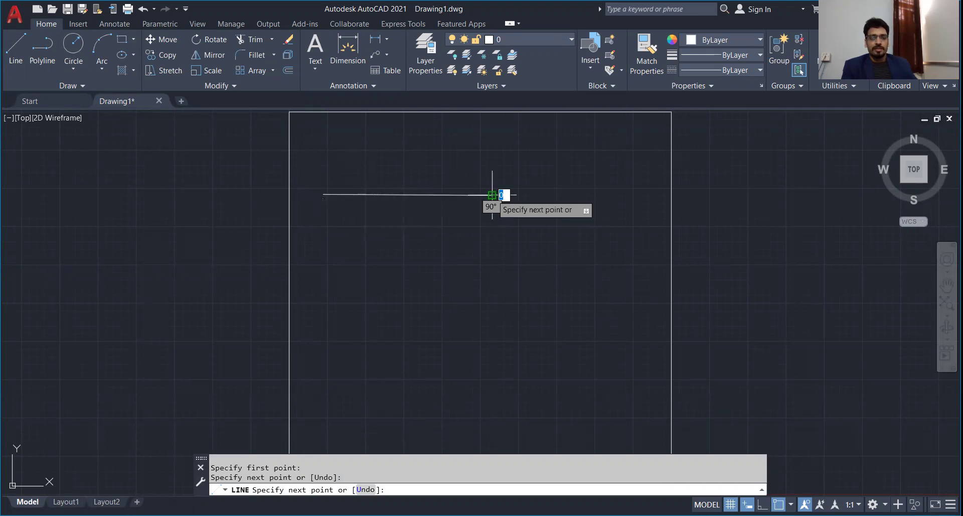
key("Escape")
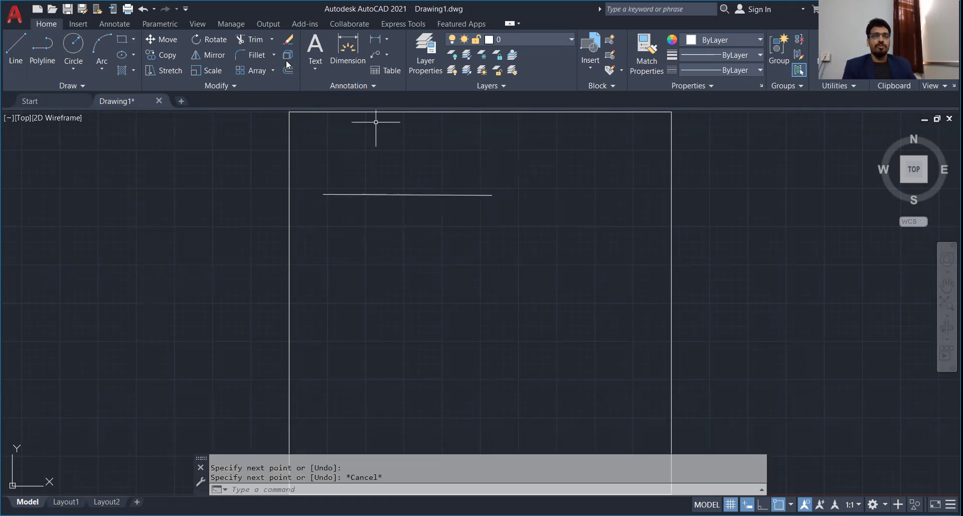
- Draw a wide rectangle inside the frame, below the horizontal line
left_click(122, 39)
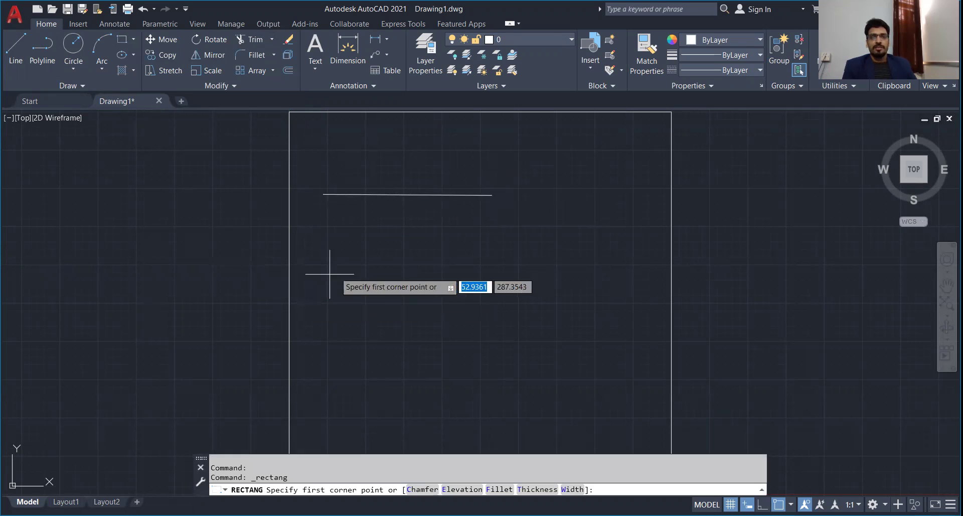
left_click(344, 262)
left_click(508, 357)
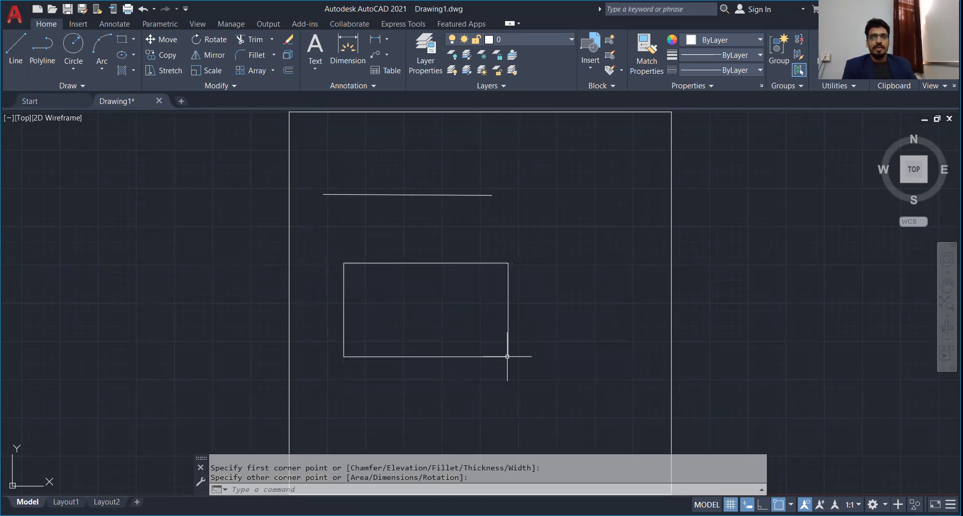
- Draw a circle near the frame's upper edge, just beyond the horizontal line's right end
left_click(73, 47)
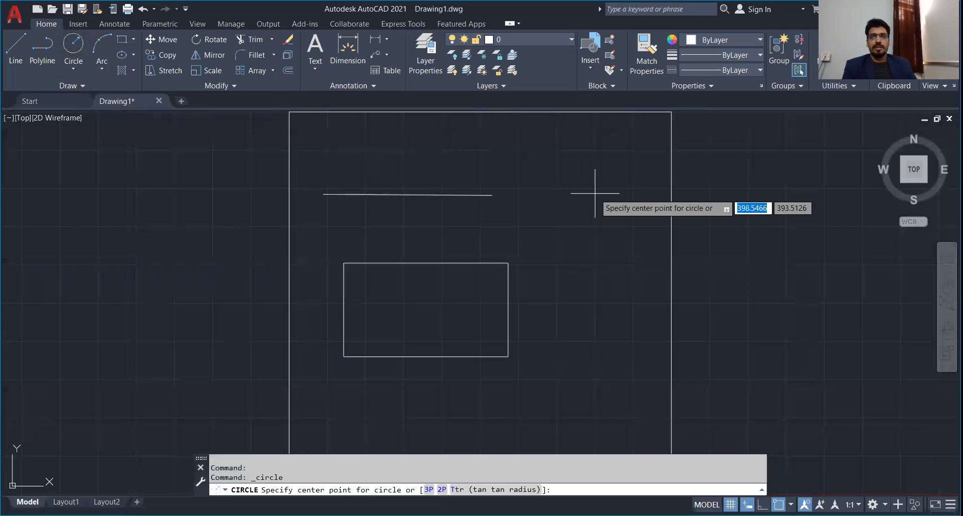
left_click(559, 159)
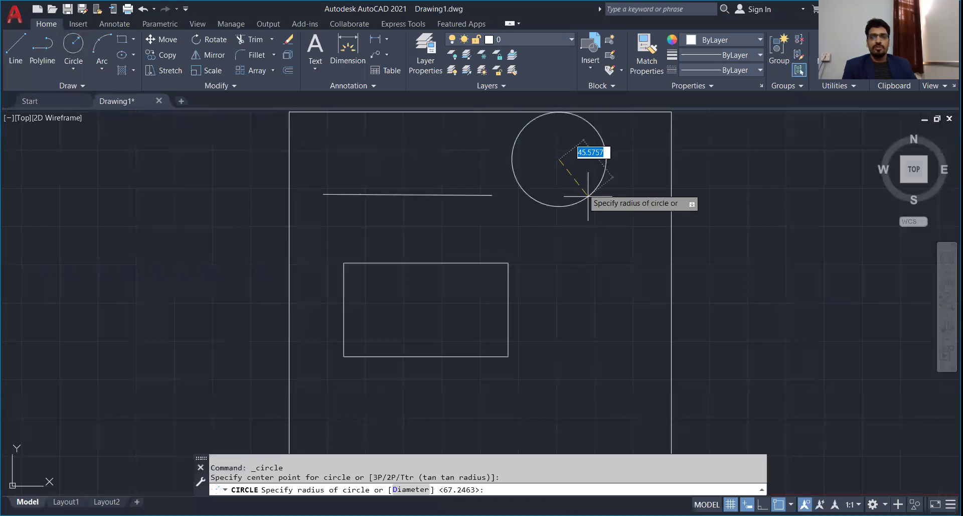
left_click(599, 148)
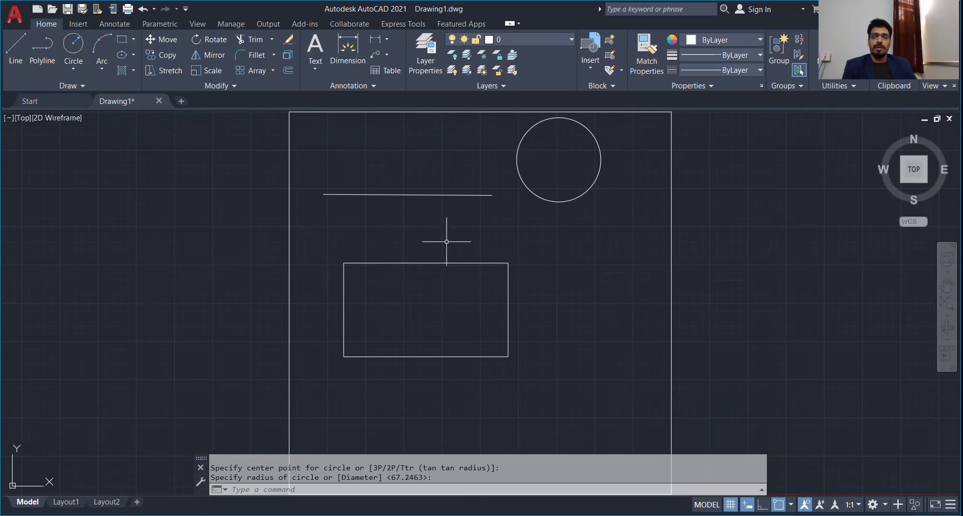
- Break the horizontal line between a point near its left end and its middle, leaving a gap
left_click(234, 87)
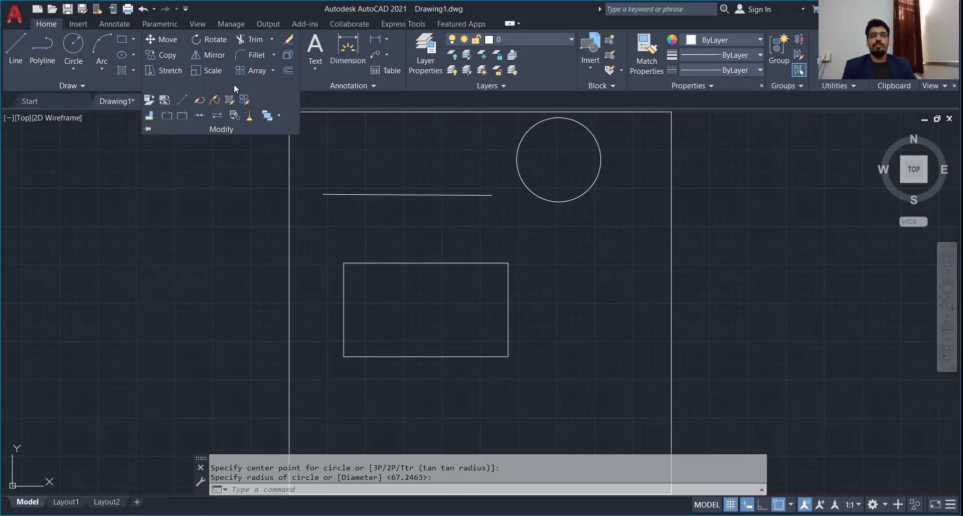
left_click(167, 116)
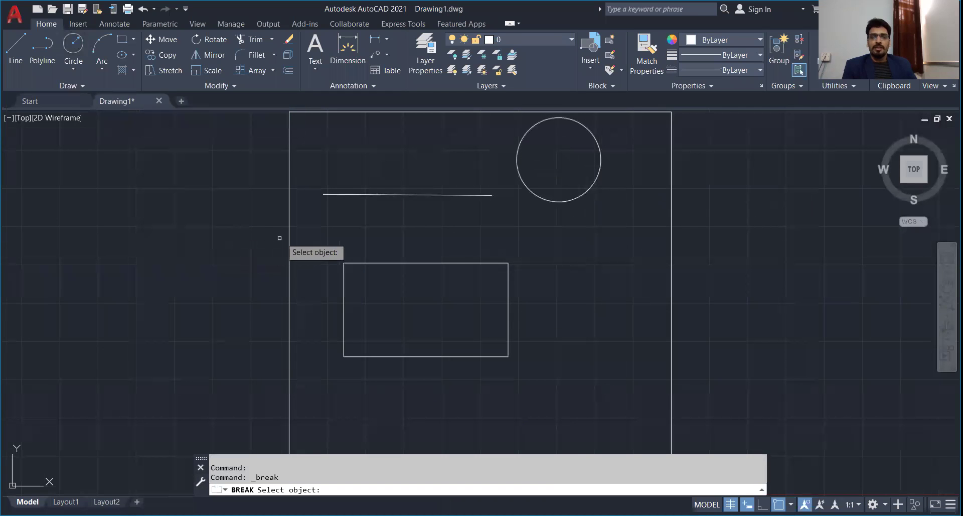
left_click(349, 195)
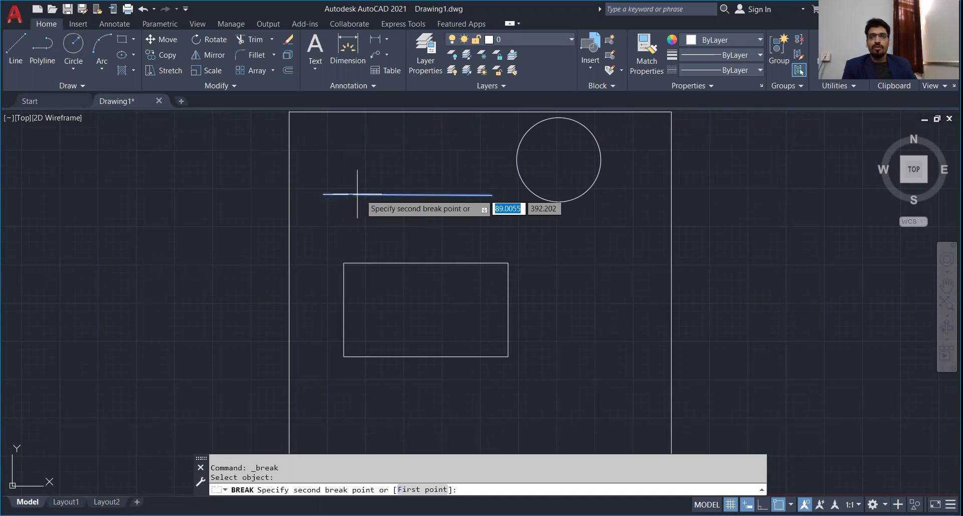
left_click(408, 193)
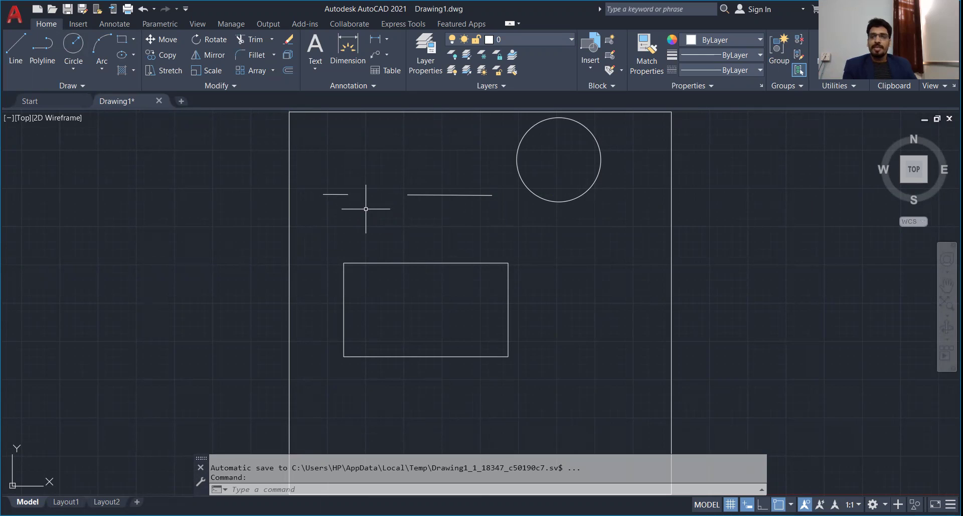
- Break the inner rectangle's top edge between two points to open a gap in its middle
type("br")
key("Return")
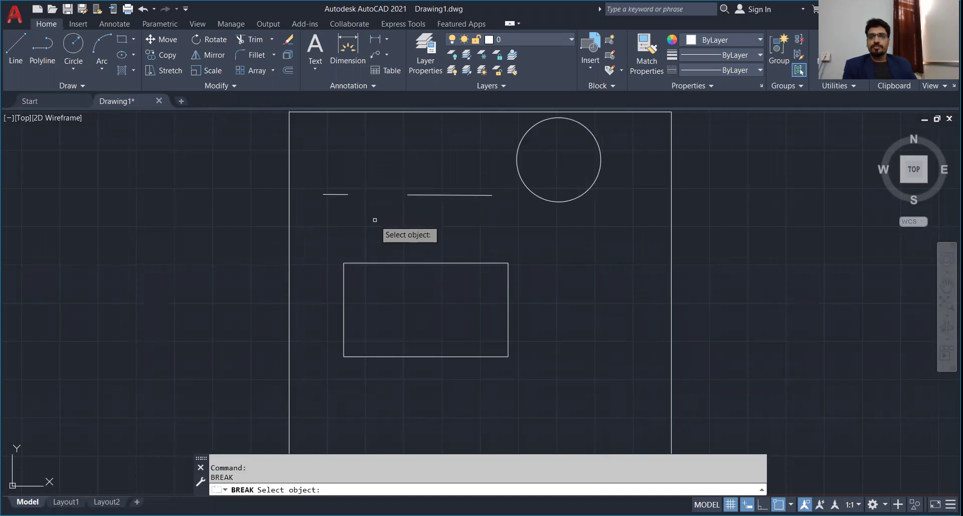
left_click(381, 262)
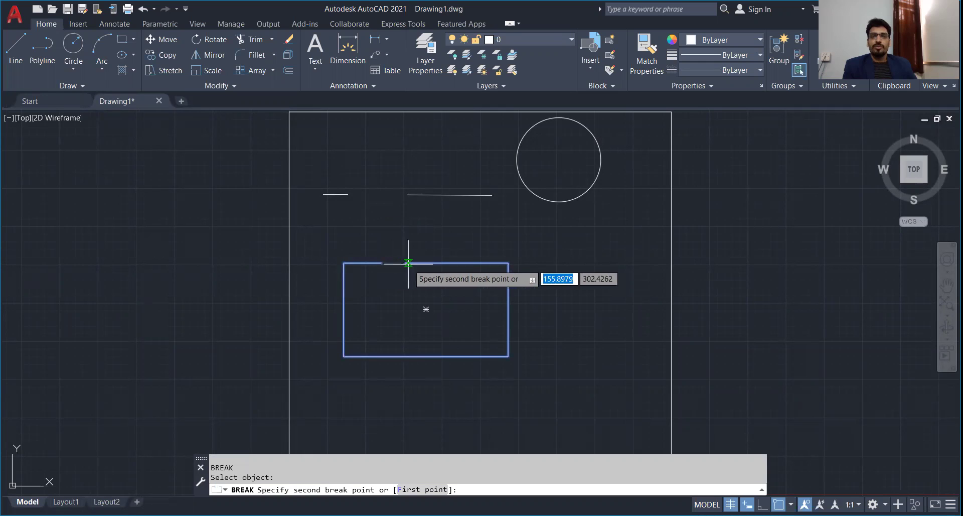
left_click(463, 262)
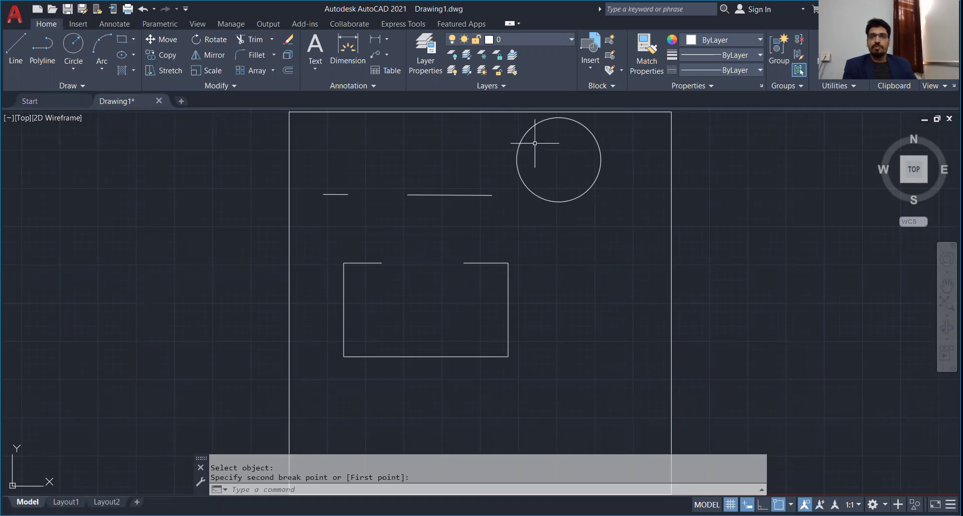
- Break the circle from its left side to its upper right, removing the lower portion so an arc is left
left_click(516, 161)
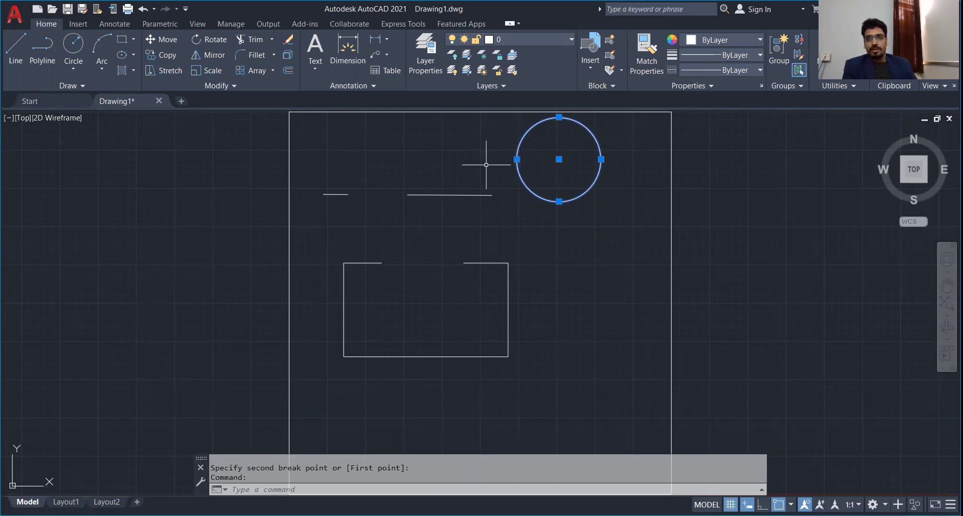
key("Escape")
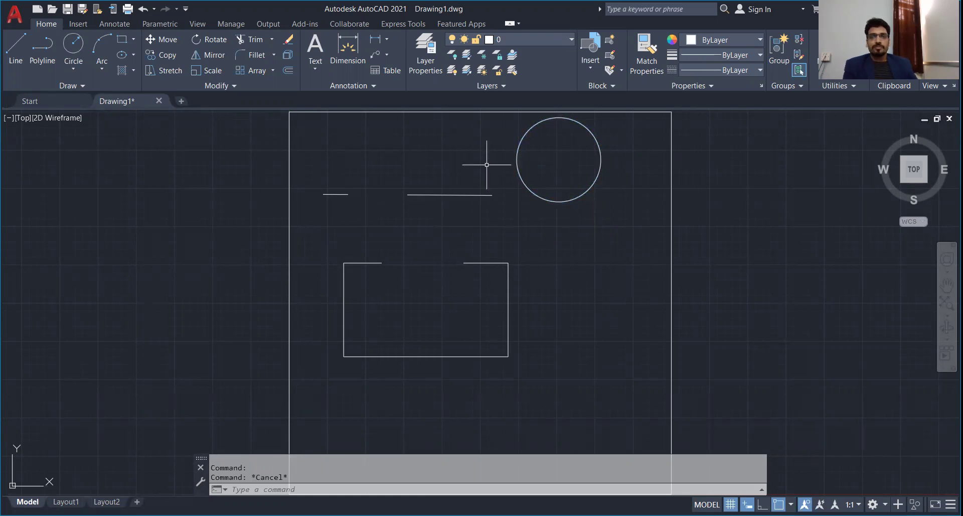
left_click(234, 86)
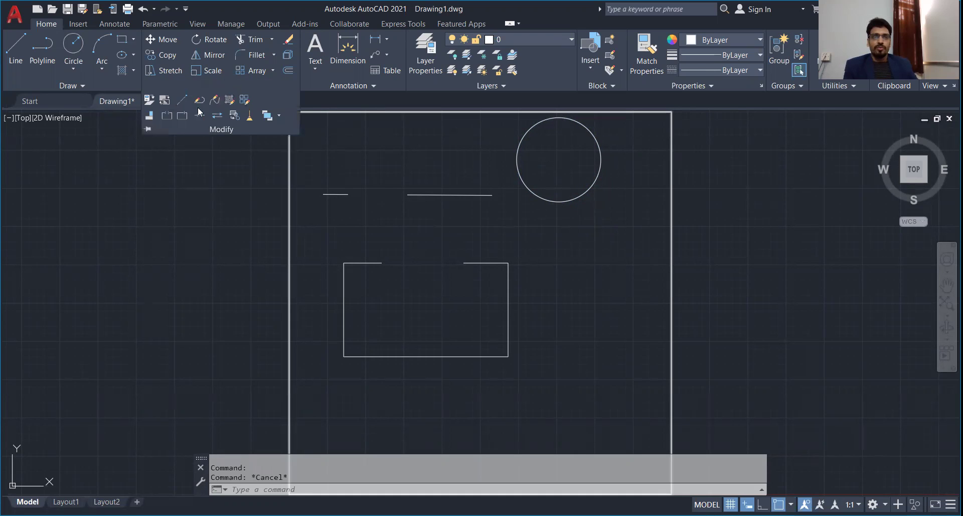
left_click(167, 115)
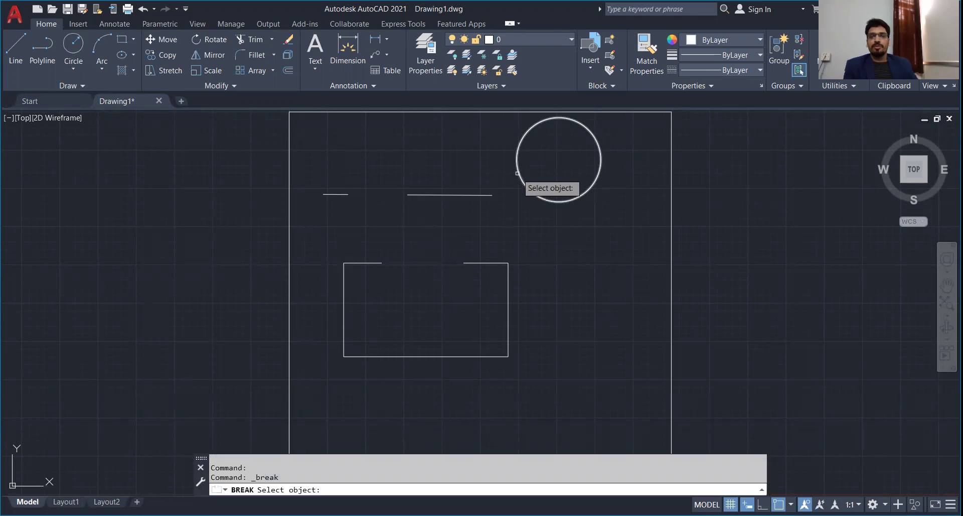
left_click(518, 173)
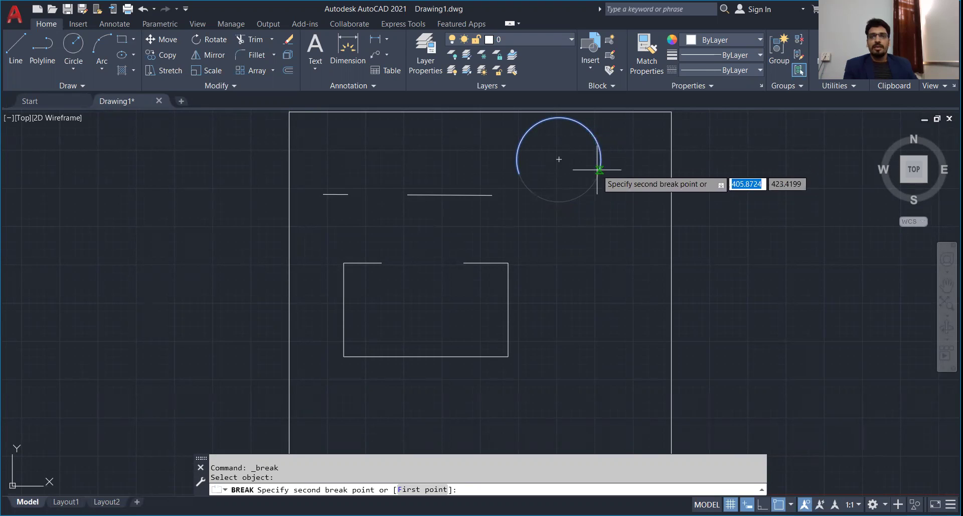
left_click(594, 135)
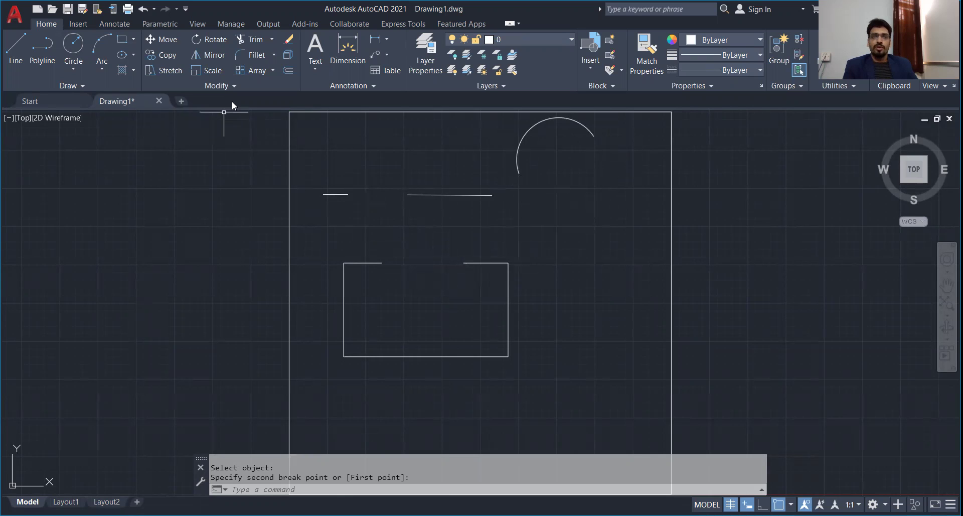
- Join the two collinear line pieces into one line and select it to check the result
left_click(233, 86)
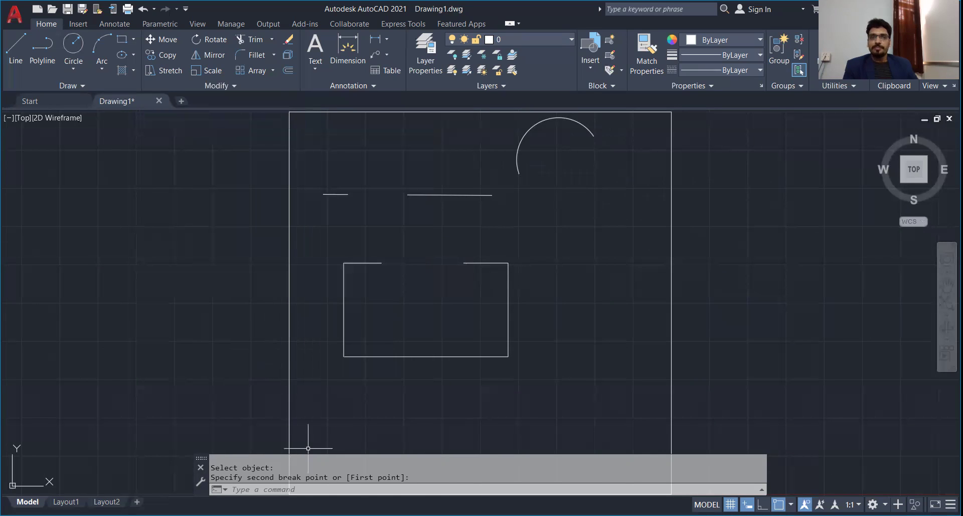
left_click(230, 86)
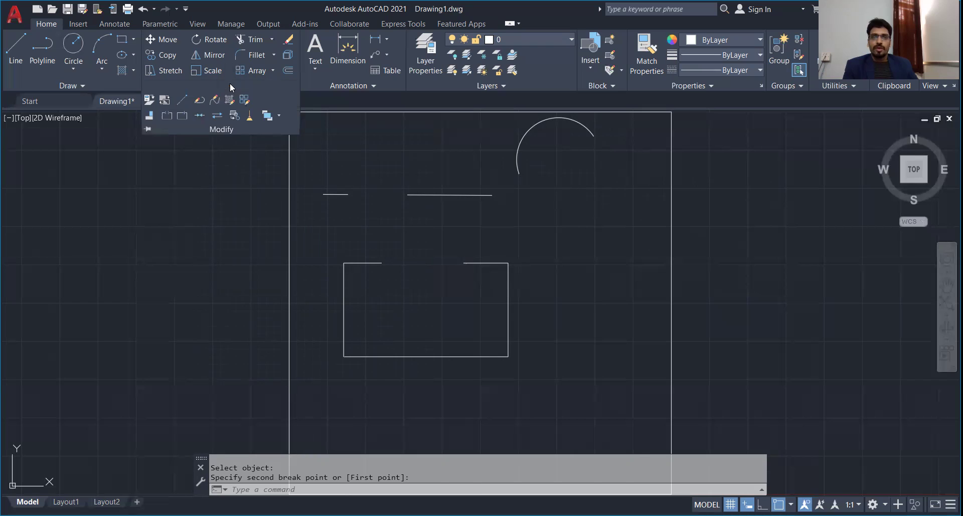
left_click(200, 115)
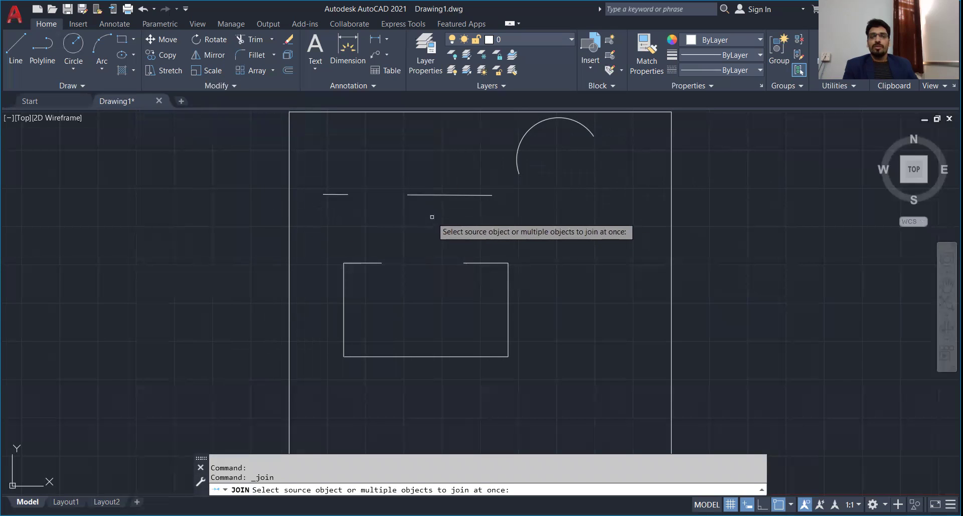
mouse_move(439, 218)
left_mouse_down()
mouse_move(424, 185)
mouse_move(376, 150)
mouse_move(318, 201)
mouse_move(322, 218)
left_mouse_up()
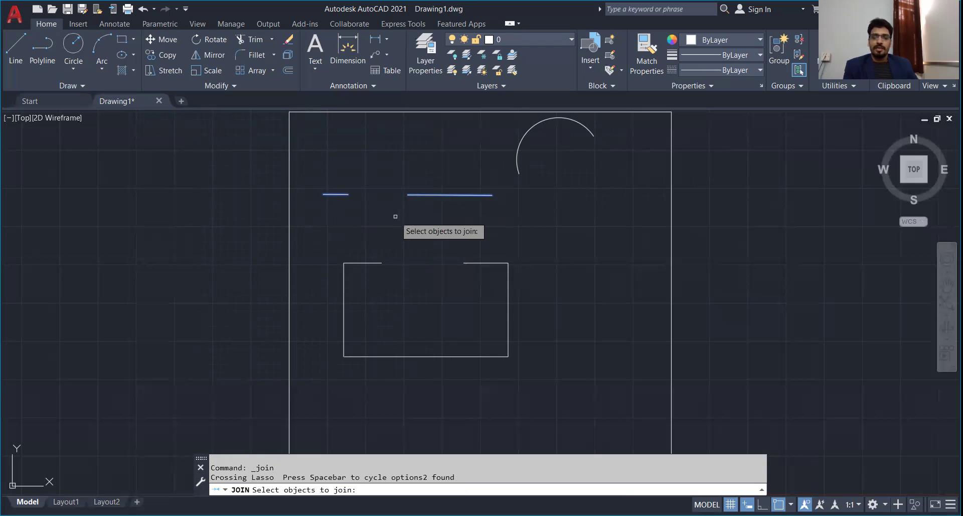
key("Return")
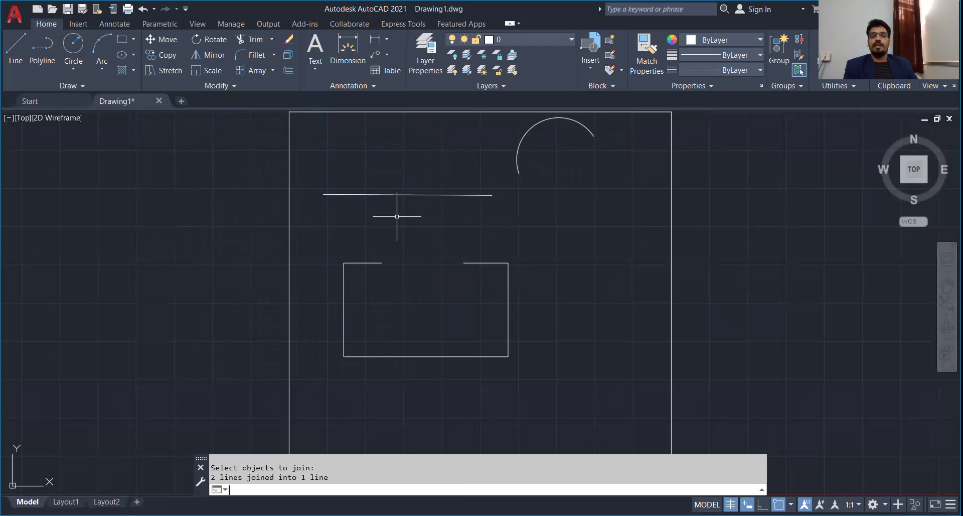
left_click(377, 194)
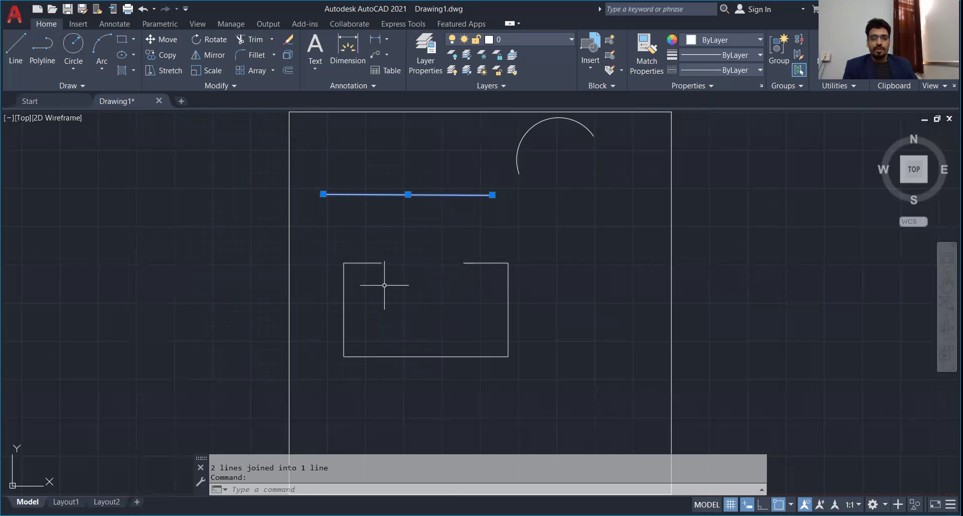
key("Escape")
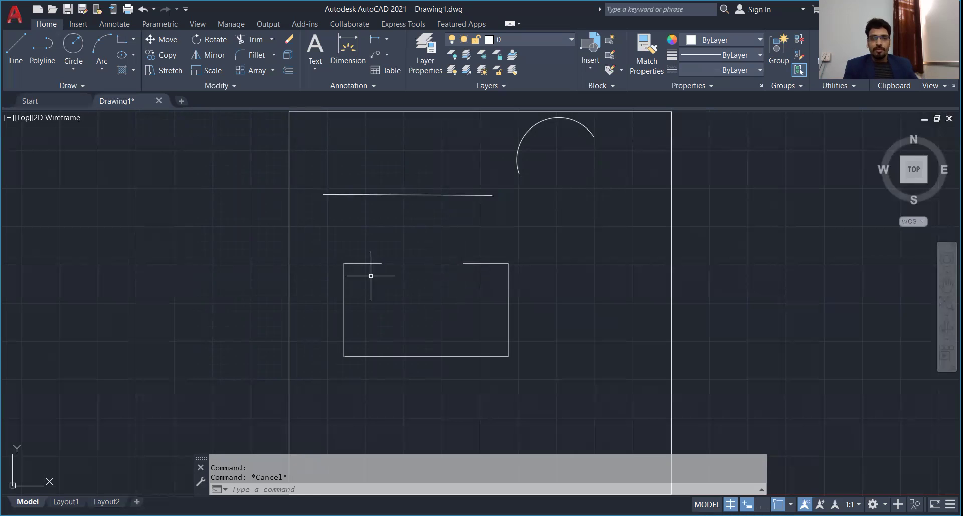
- Close the gap in the inner rectangle's top edge with a line between its two open endpoints
left_click(362, 263)
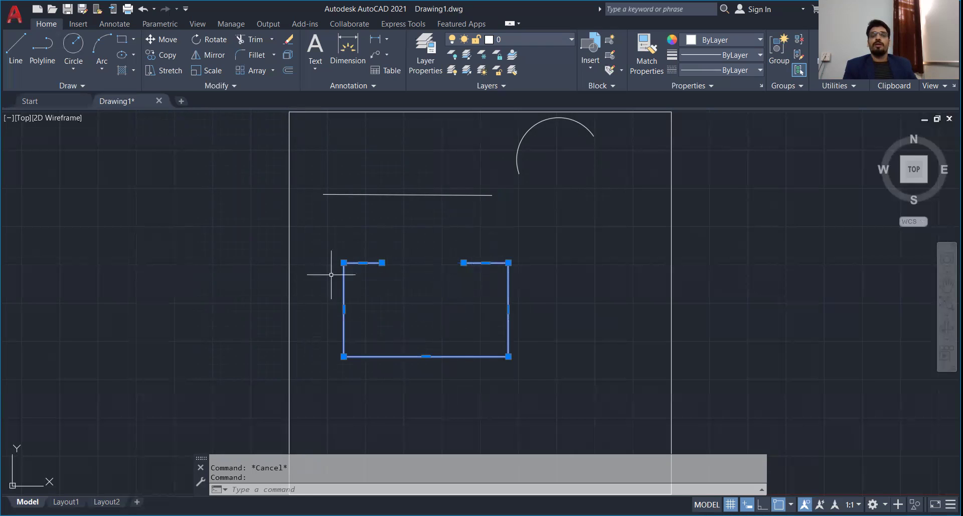
key("Escape")
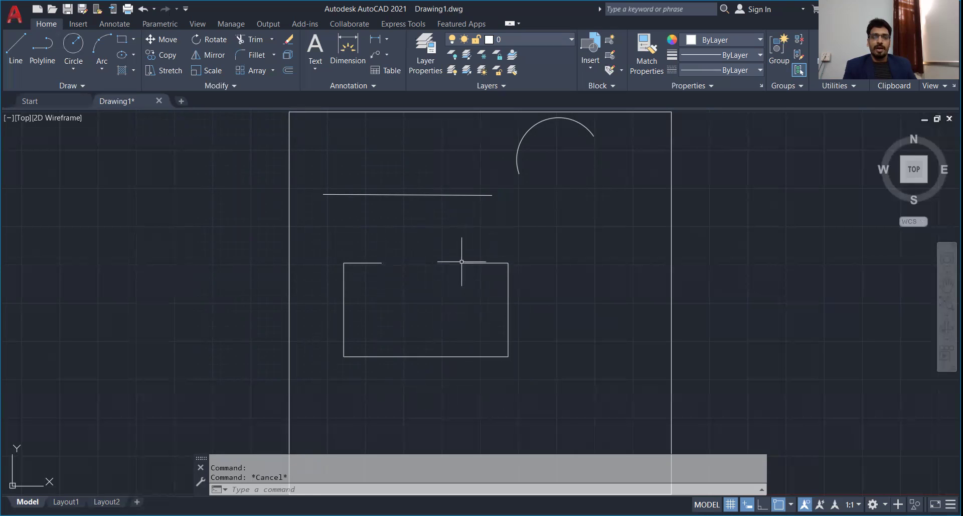
left_click(15, 49)
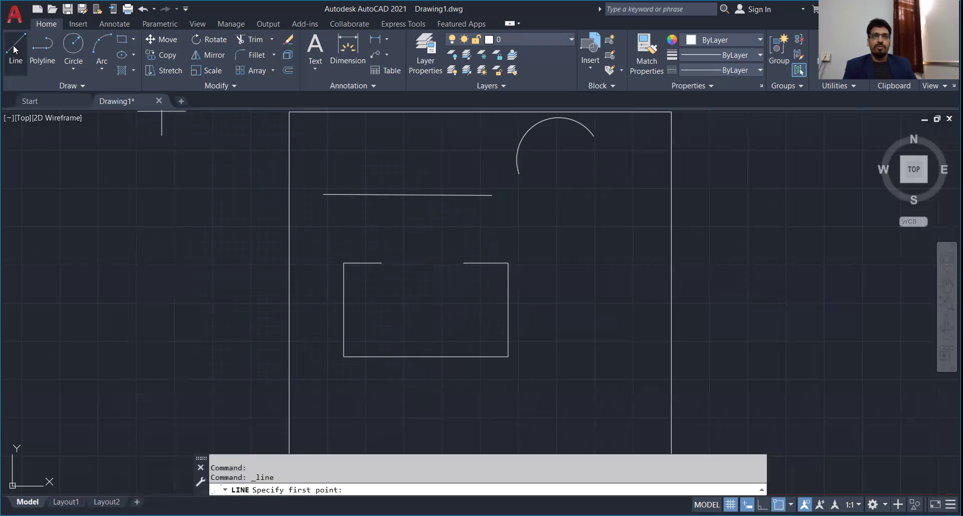
left_click(381, 262)
left_click(463, 262)
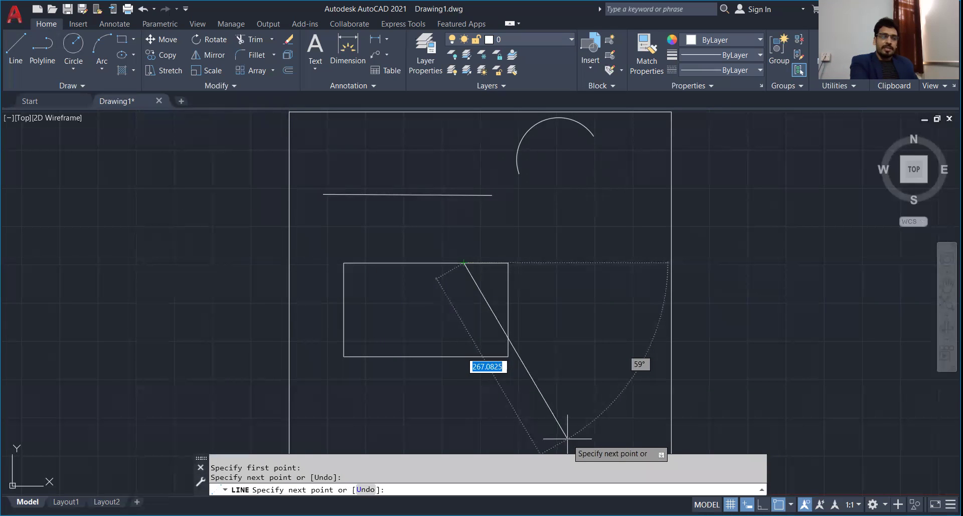
key("Escape")
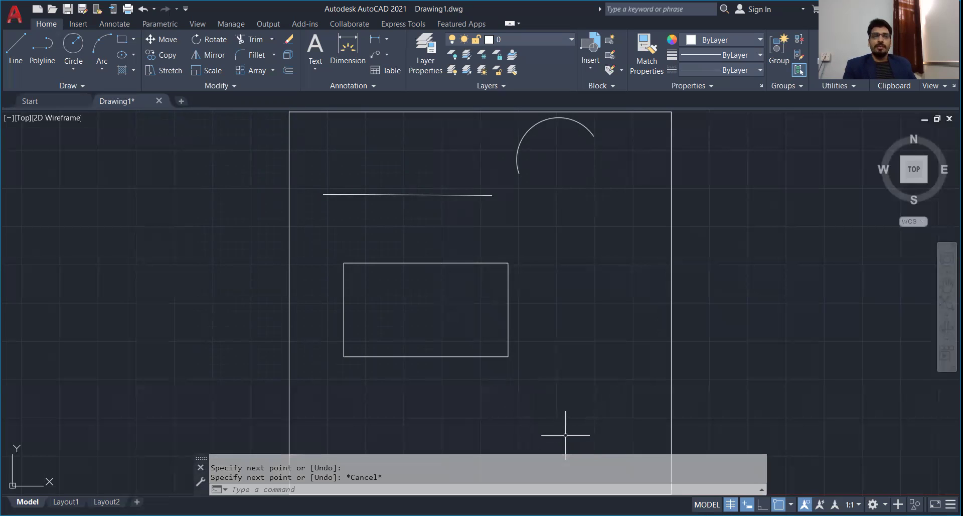
- Join the bridging line with the inner rectangle's open polyline into one polyline and select it to check the result
left_click(234, 87)
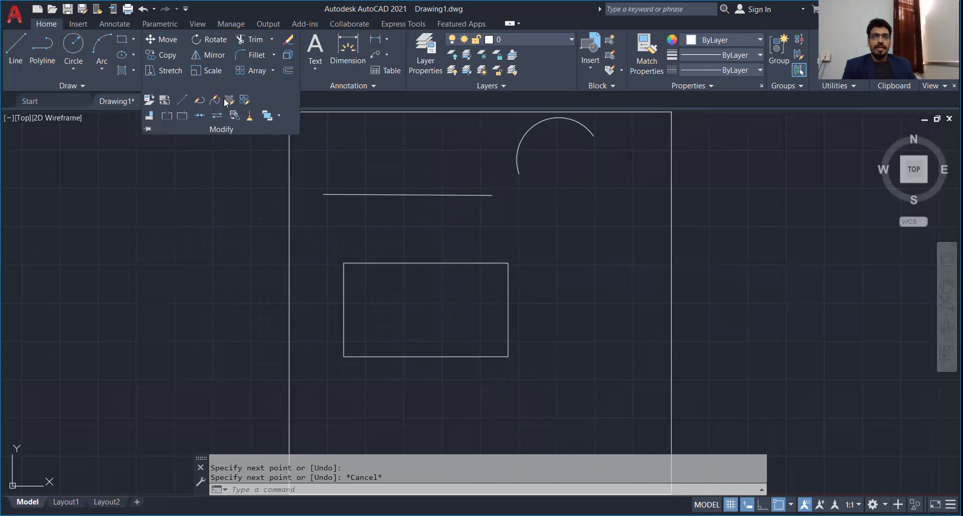
left_click(200, 116)
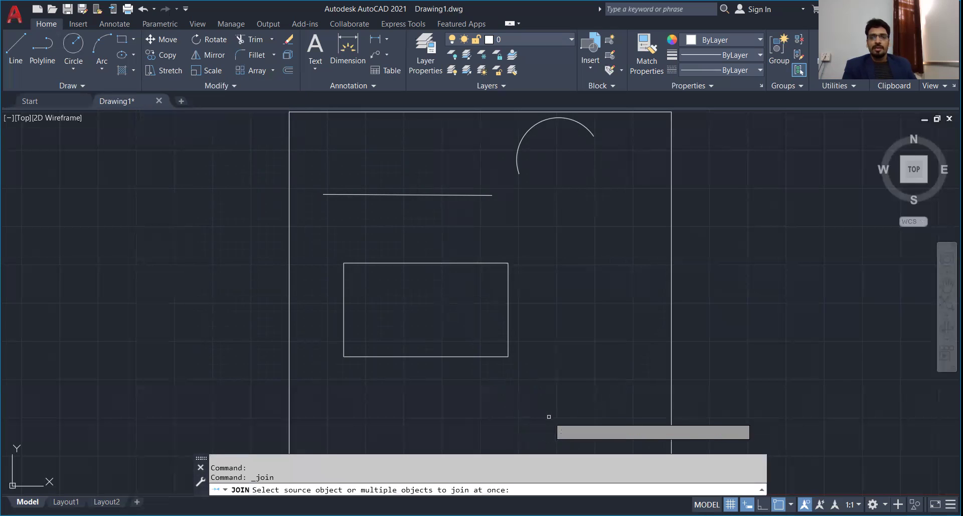
left_click(427, 263)
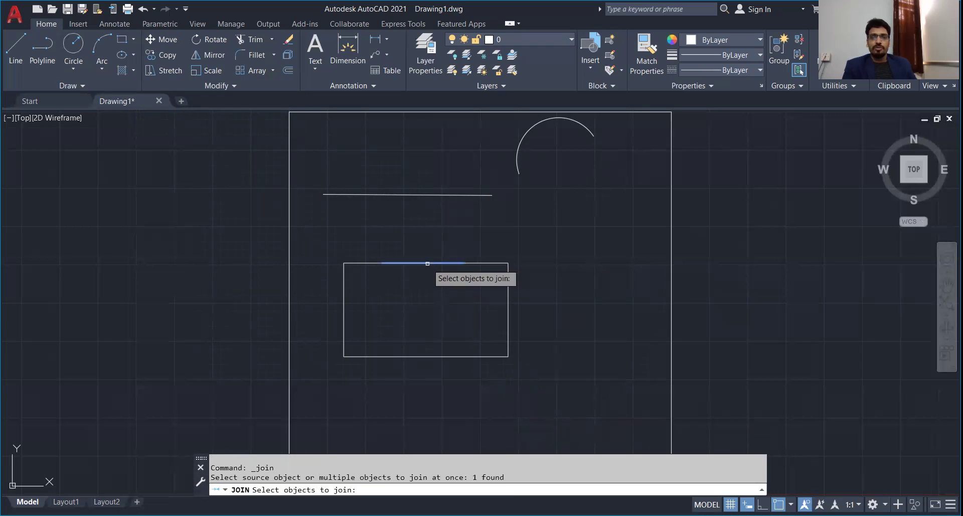
left_click(477, 263)
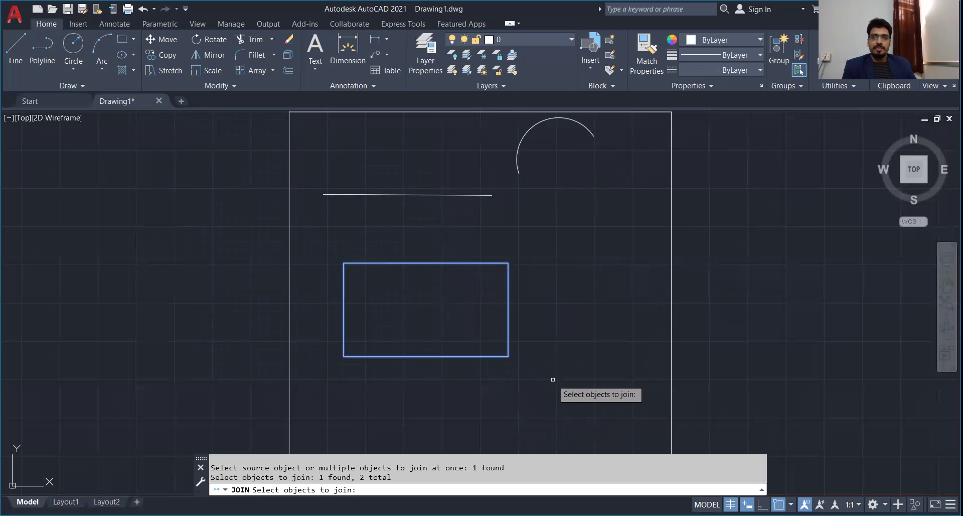
key("Return")
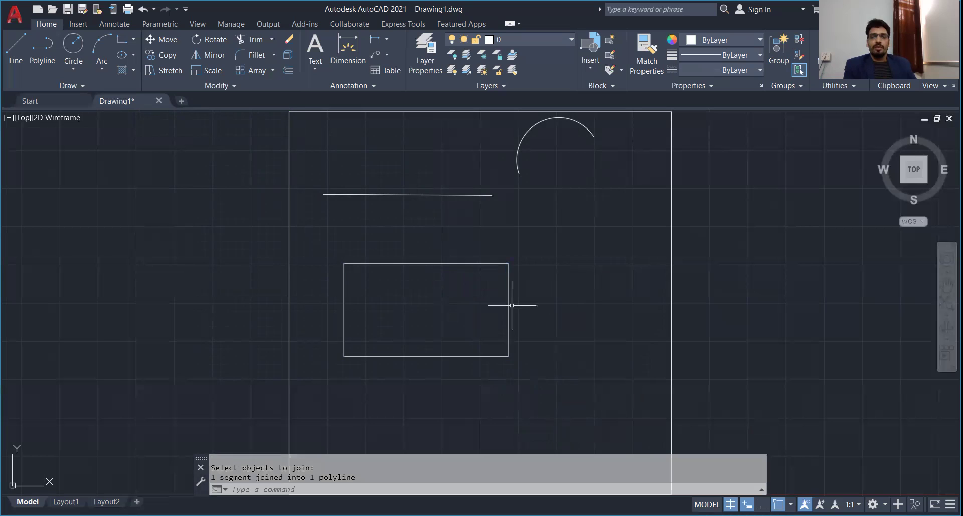
left_click(508, 305)
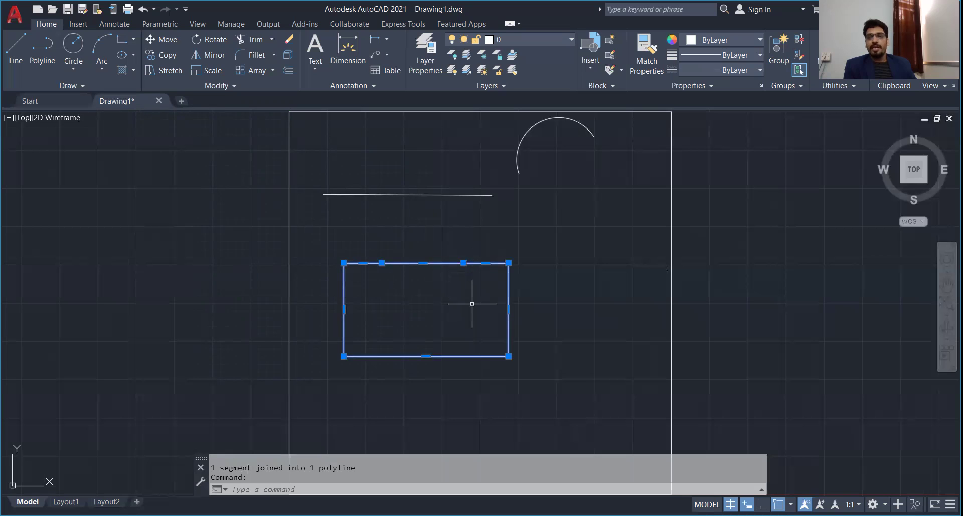
key("Escape")
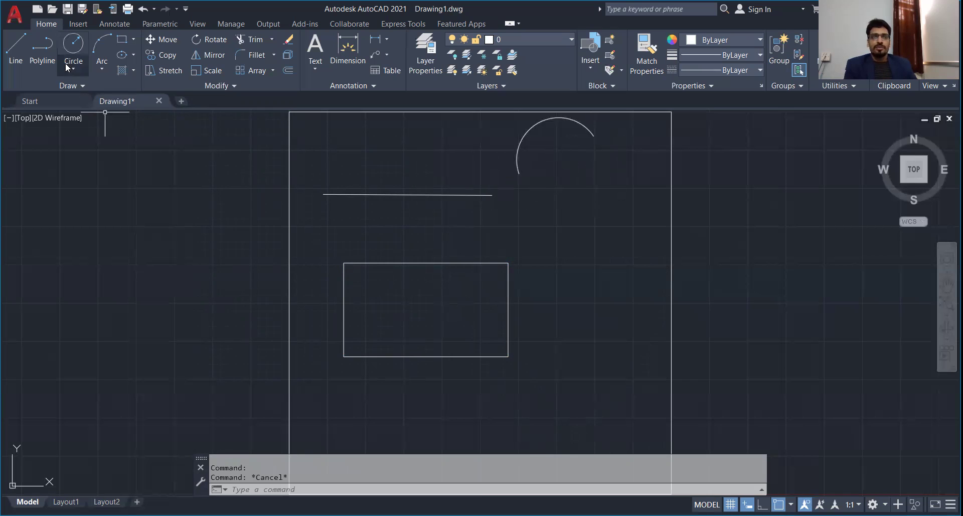
- Close the open circle with a three-point arc from its lower-left endpoint through the bottom to its upper-right endpoint
left_click(100, 46)
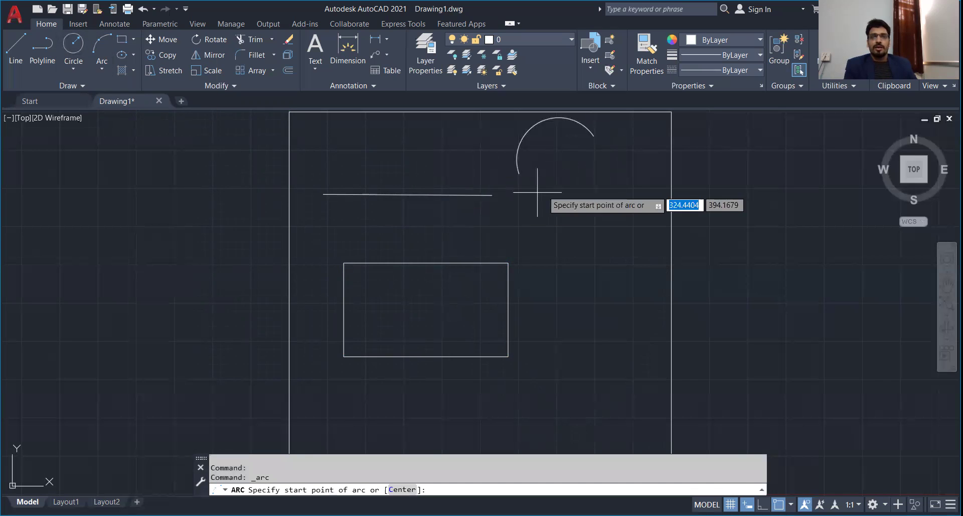
left_click(519, 173)
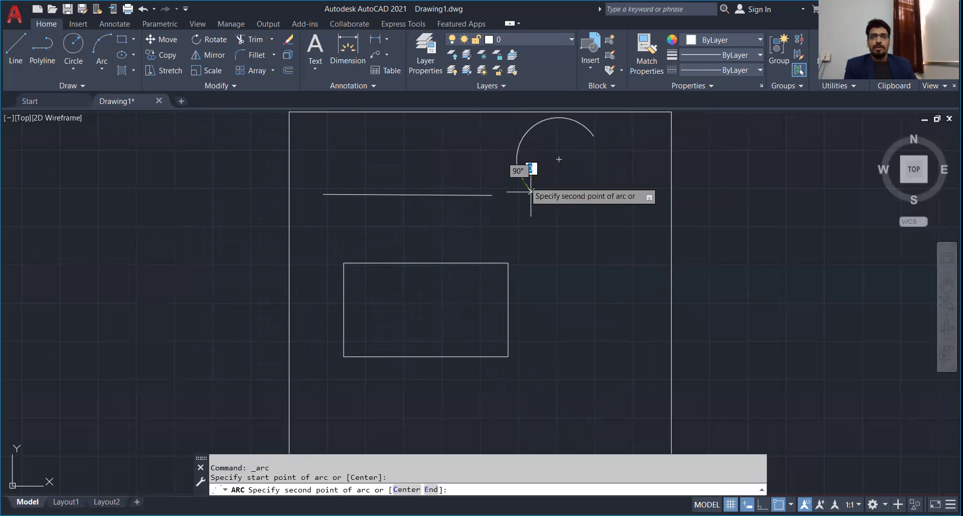
left_click(571, 199)
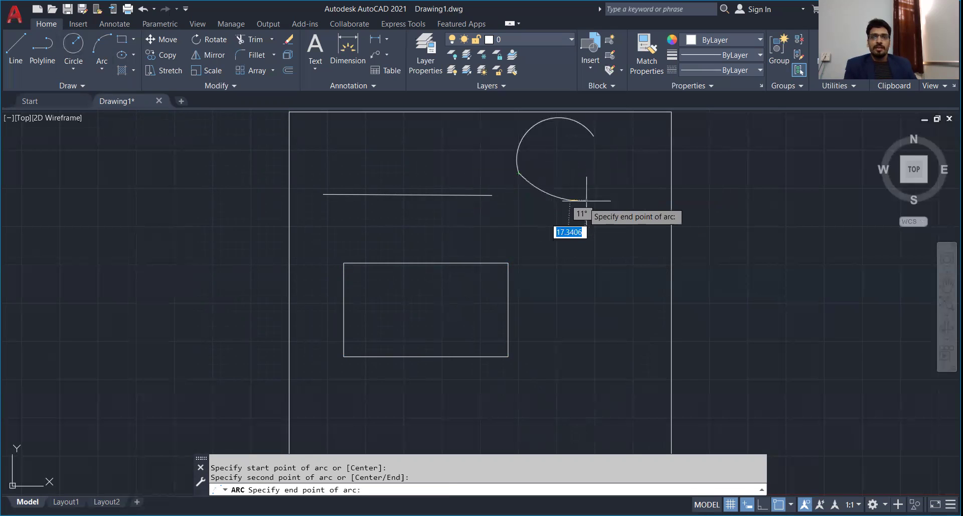
left_click(594, 136)
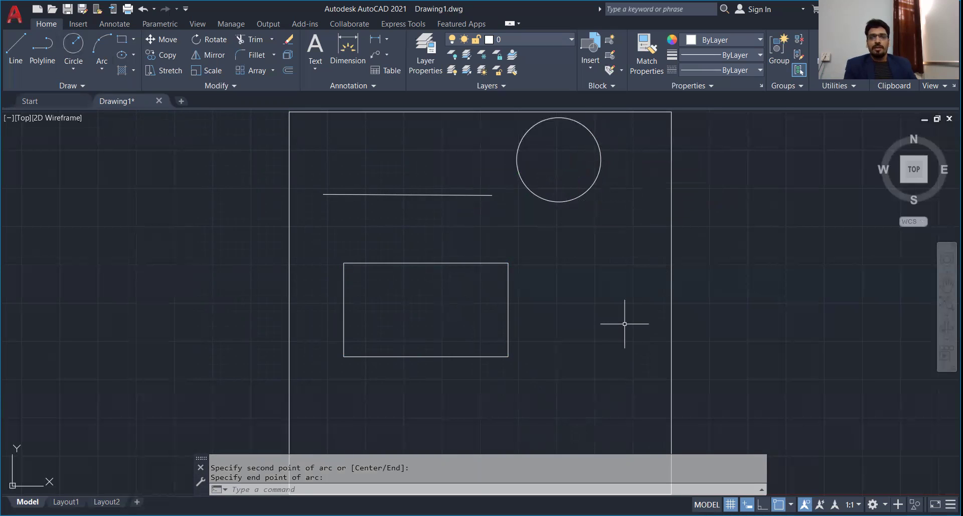
- Join the lower and upper arcs, convert them to a circle, and select it to check the result
left_click(234, 87)
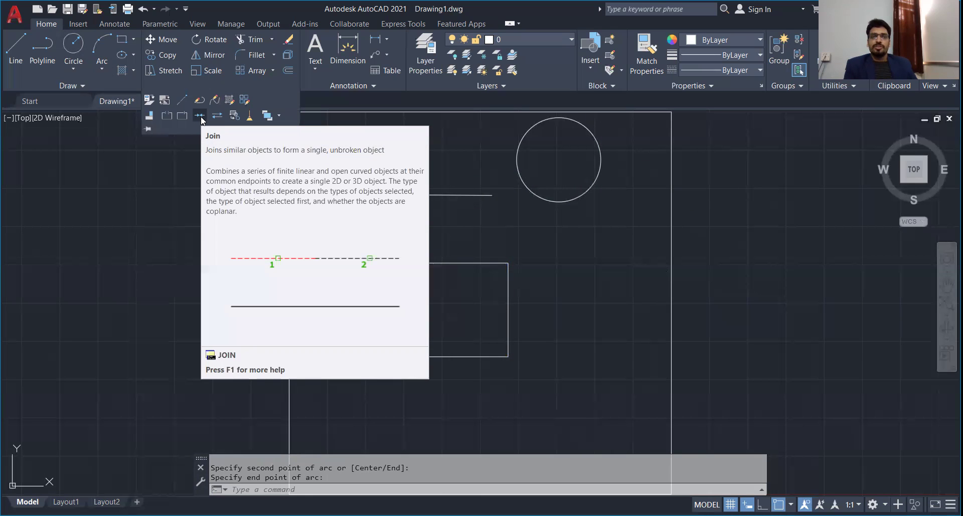
left_click(199, 116)
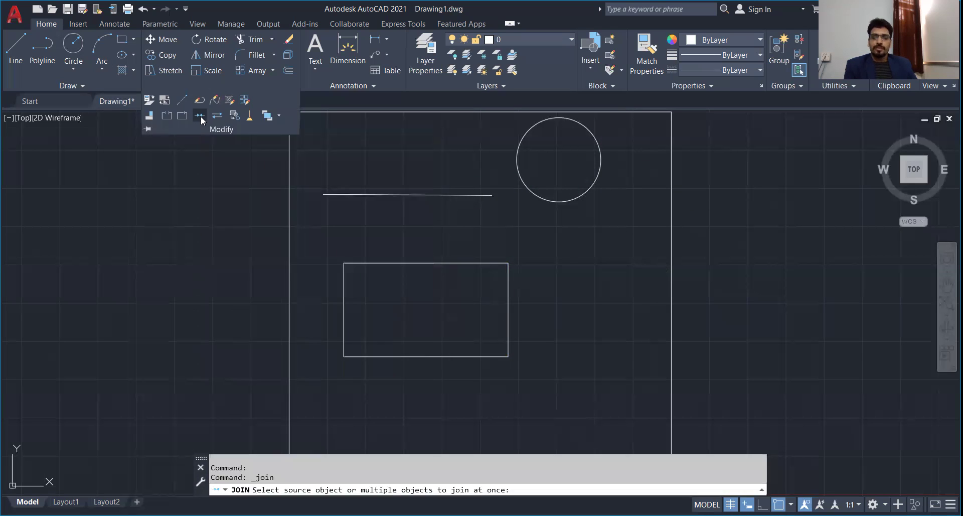
left_click(547, 199)
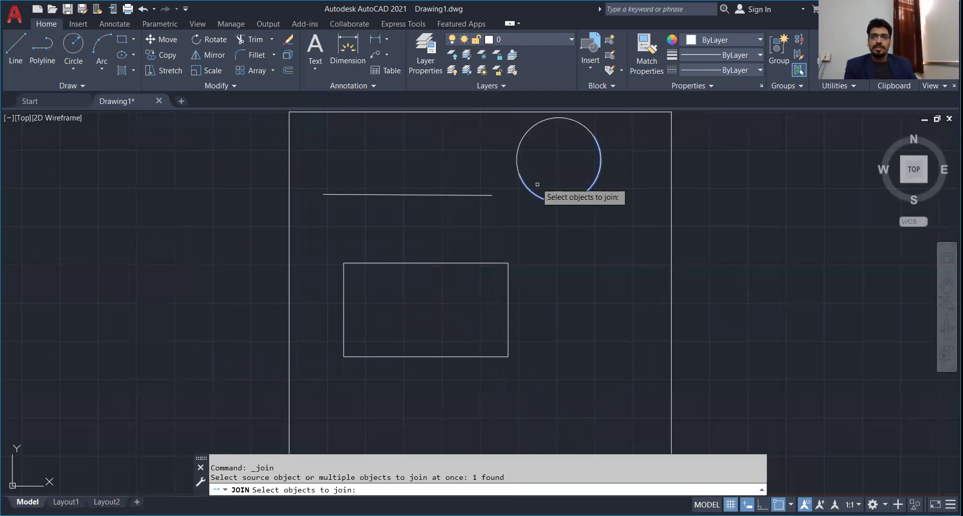
left_click(523, 142)
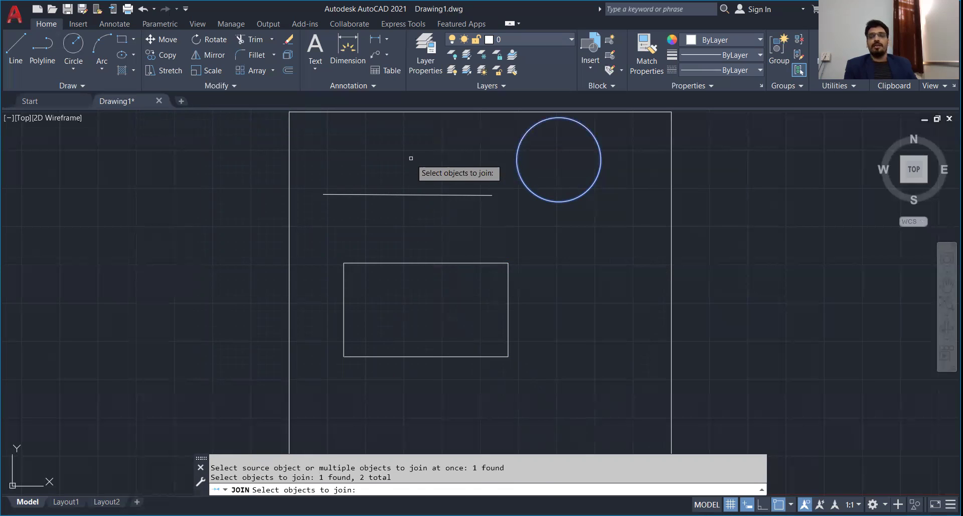
key("Return")
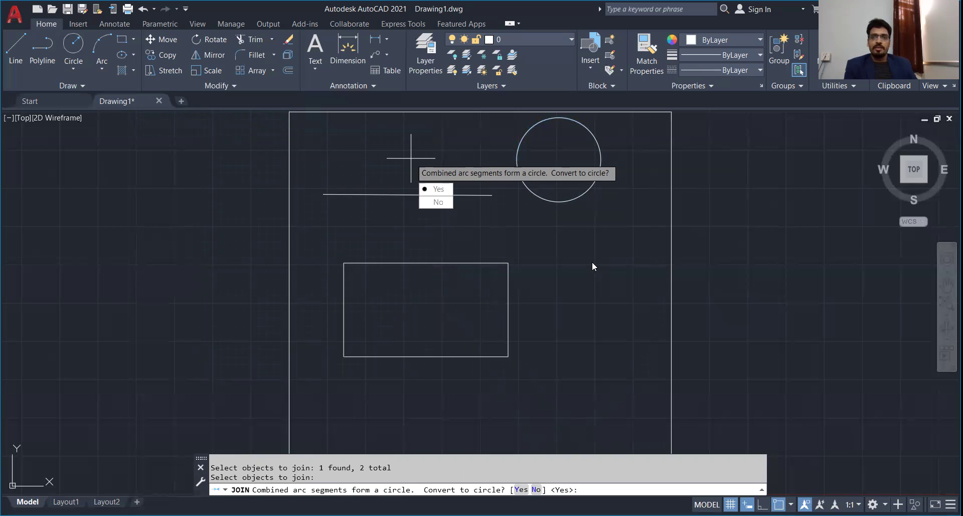
key("Return")
left_click(517, 155)
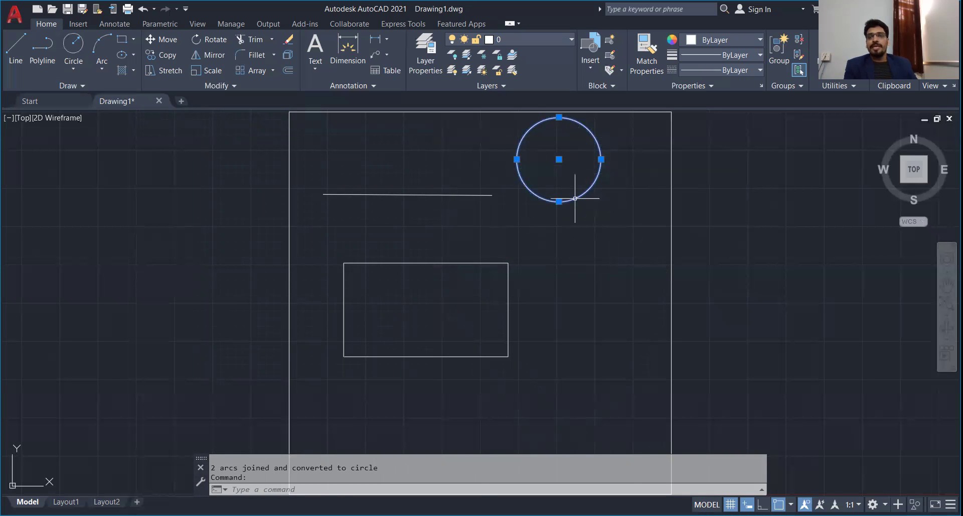